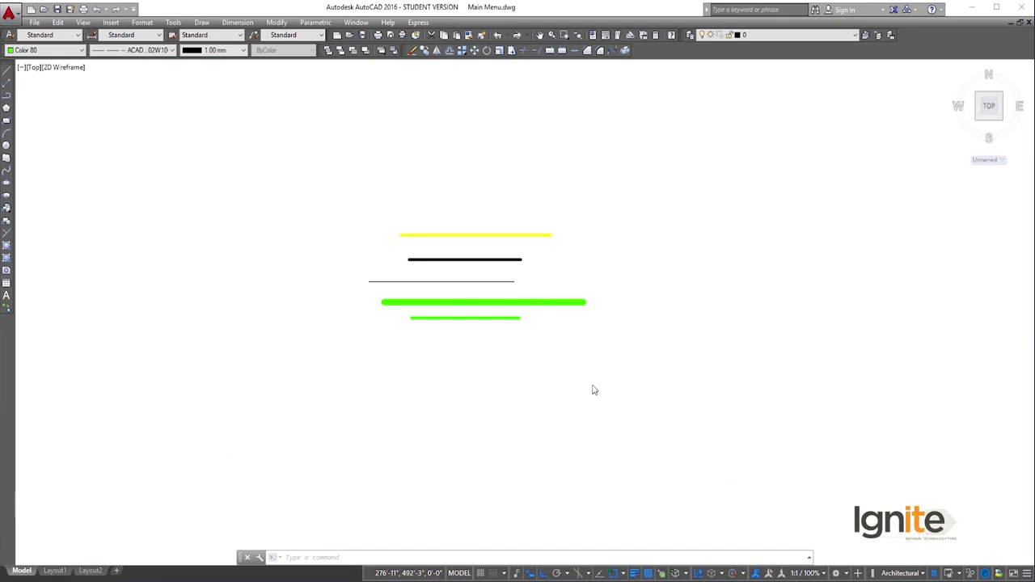
Step: Select all five coloured and weighted lines with one crossing window, dragged from top-right to bottom-left
{"action": "left_click", "coordinate": [687, 134]}
{"action": "left_click", "coordinate": [359, 389]}
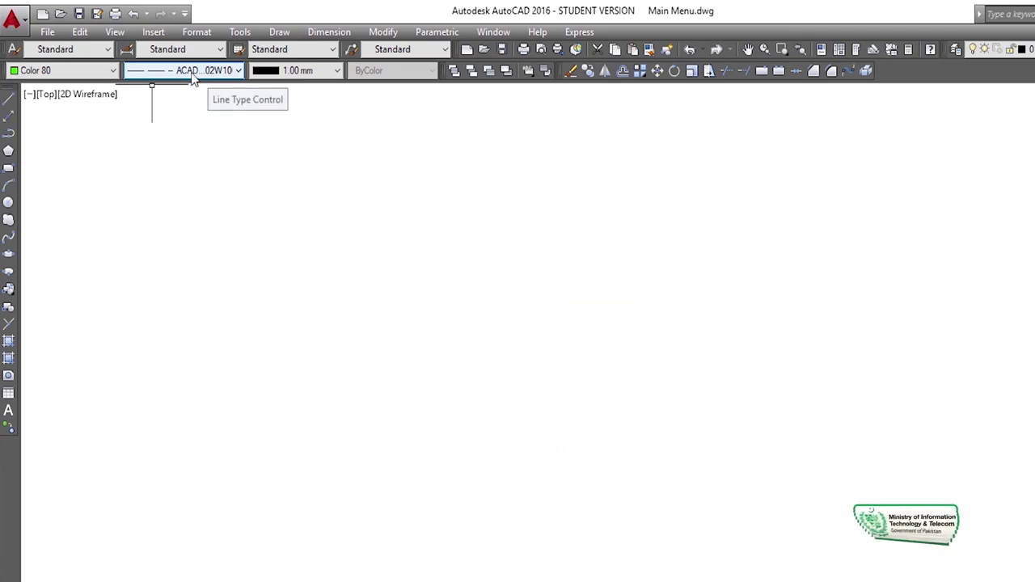
Step: Set linetype and colour to ByLayer and lineweight to 0.25 mm in the Properties toolbar
{"action": "left_click", "coordinate": [186, 73]}
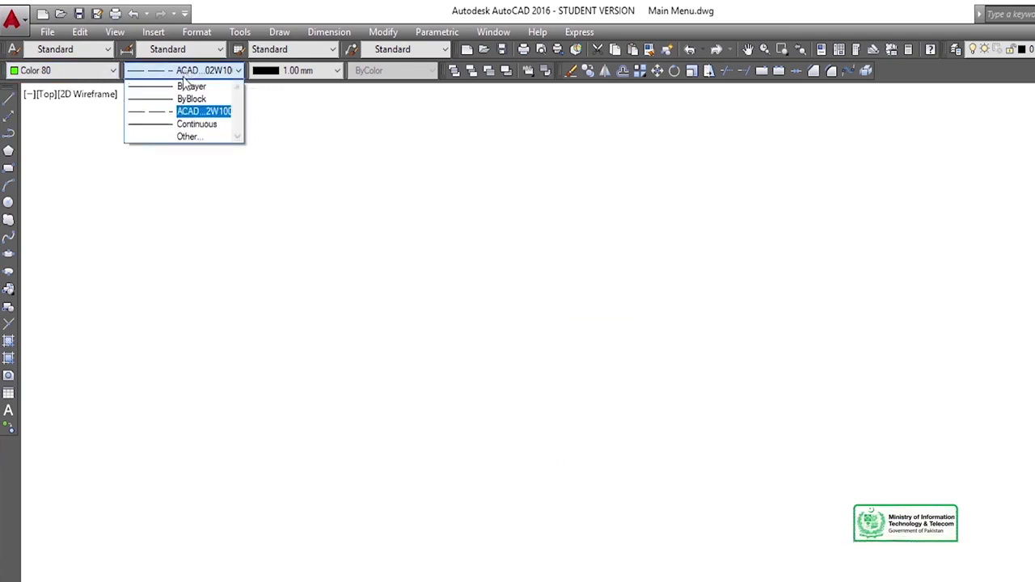
{"action": "left_click", "coordinate": [184, 89]}
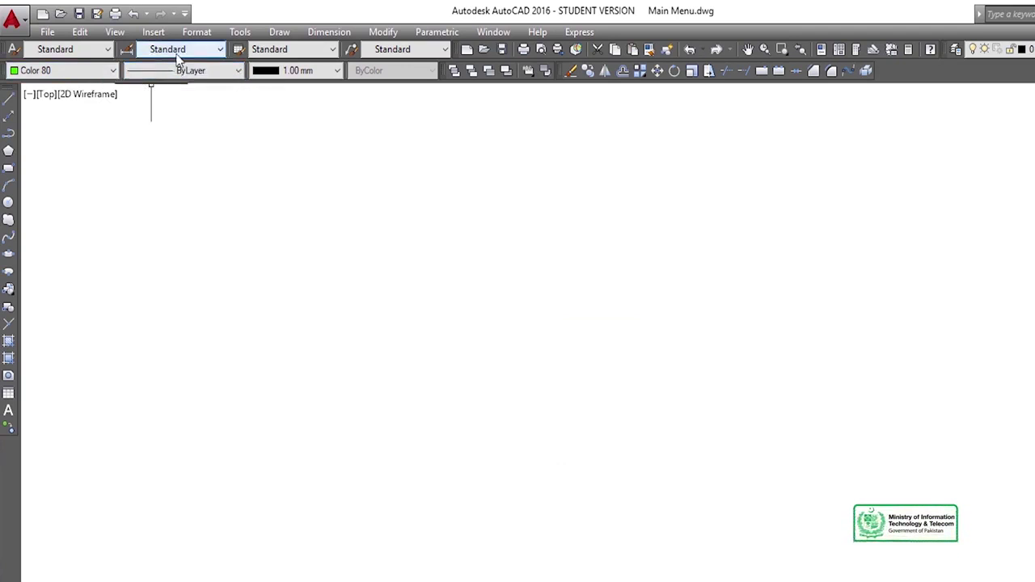
{"action": "left_click", "coordinate": [89, 73]}
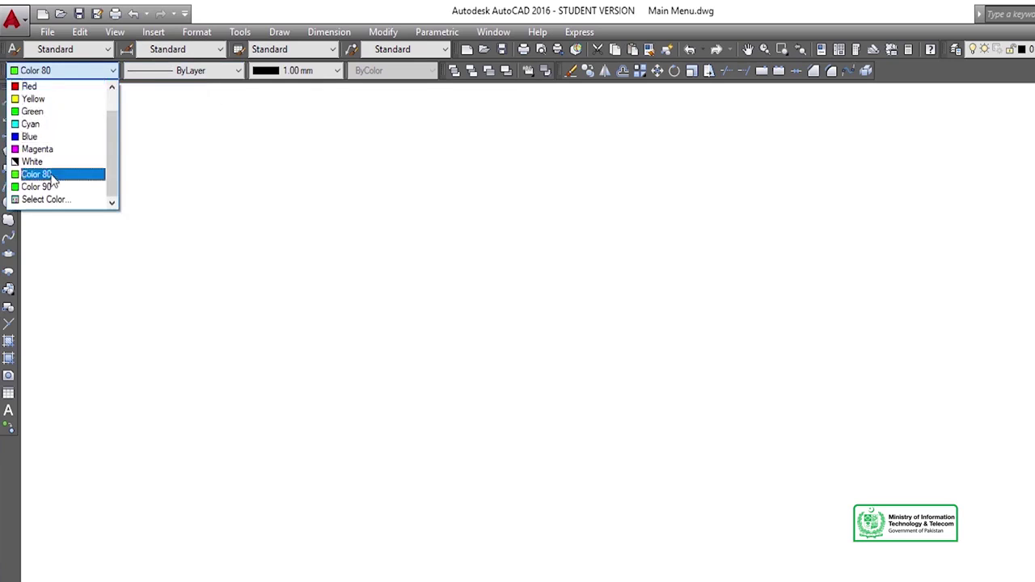
{"action": "scroll", "coordinate": [48, 98], "scroll_direction": "up", "scroll_amount": 1}
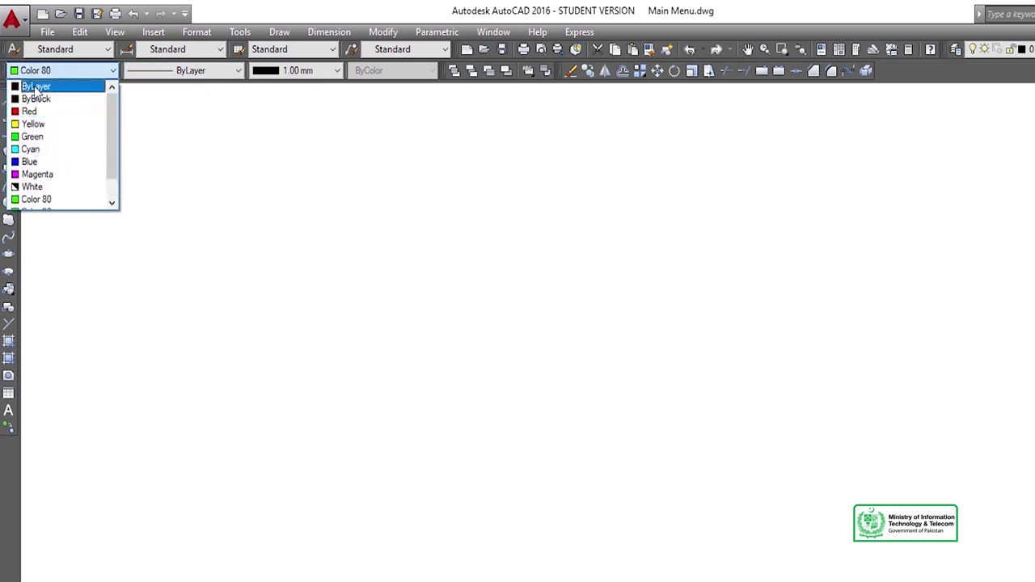
{"action": "left_click", "coordinate": [36, 87]}
{"action": "left_click", "coordinate": [282, 71]}
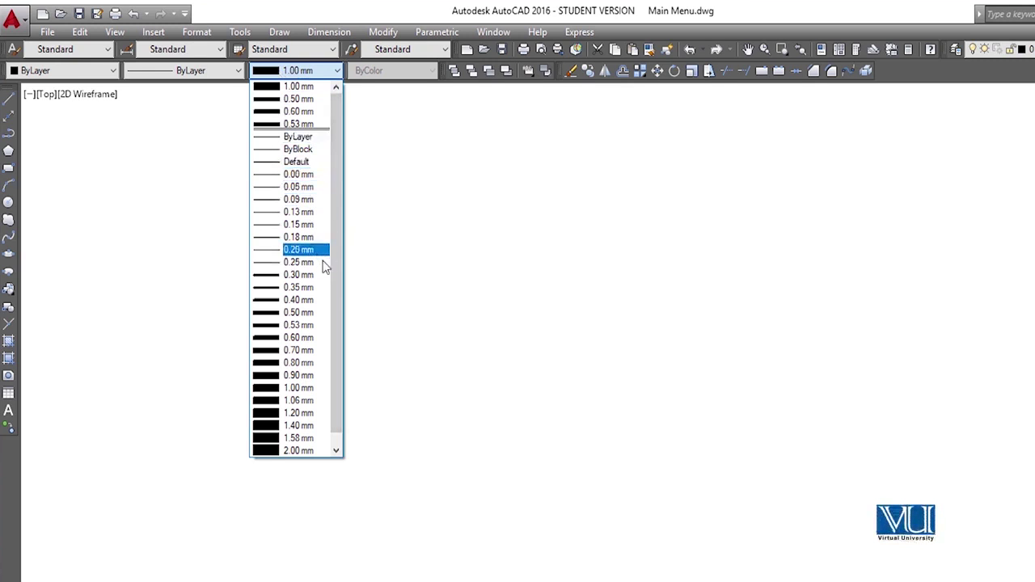
{"action": "left_click", "coordinate": [312, 264]}
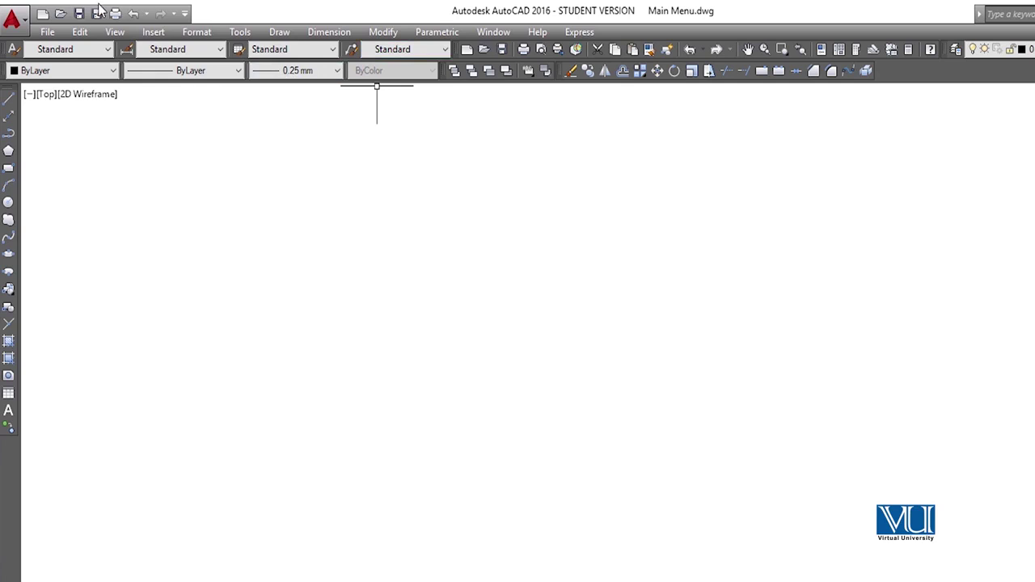
{"action": "left_click", "coordinate": [194, 32]}
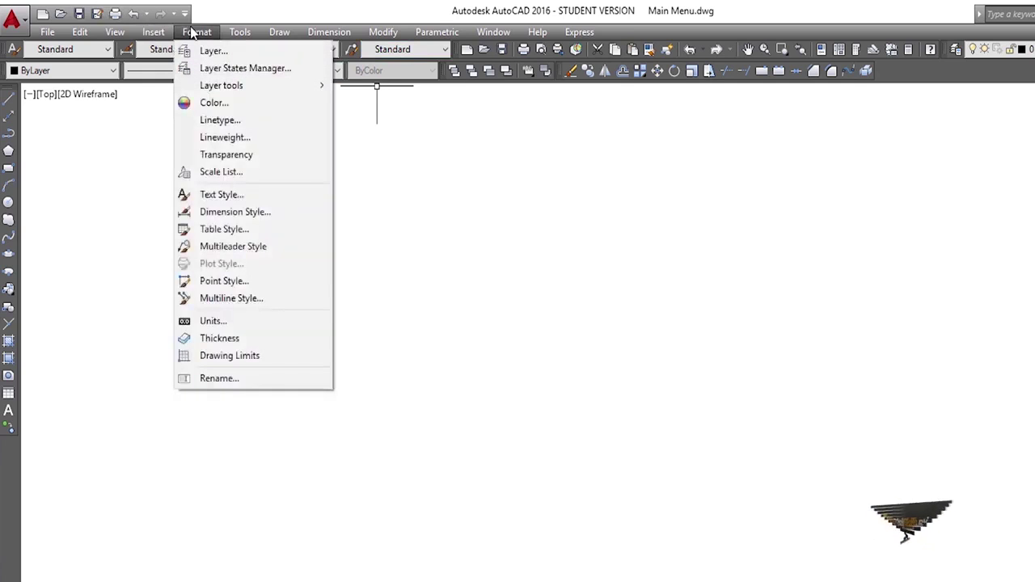
Step: Confirm in Lineweight Settings (LW) that 0.25 mm is current, then close the dialog
{"action": "left_click", "coordinate": [152, 150]}
{"action": "left_click", "coordinate": [123, 233]}
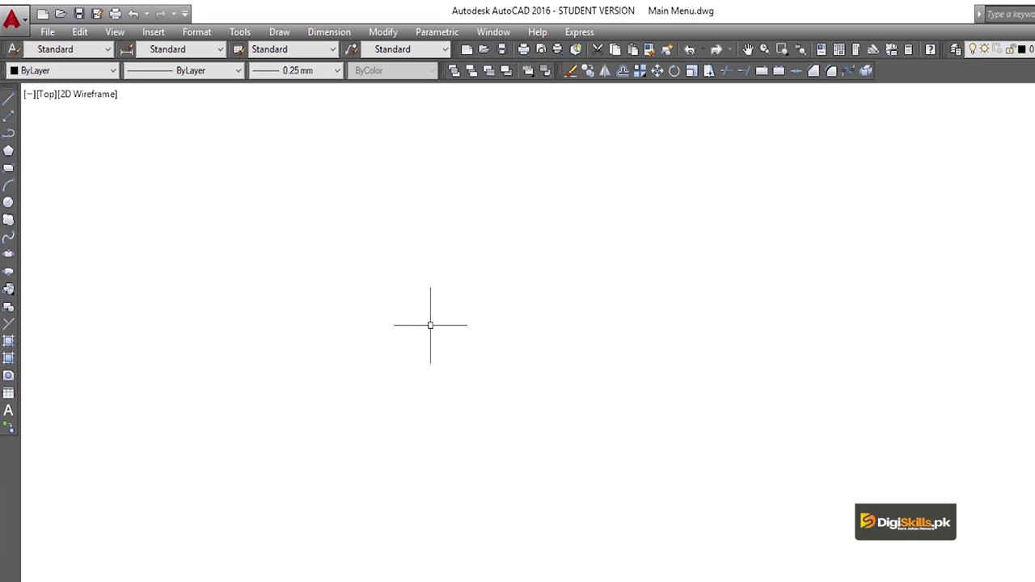
{"action": "type", "text": "L"}
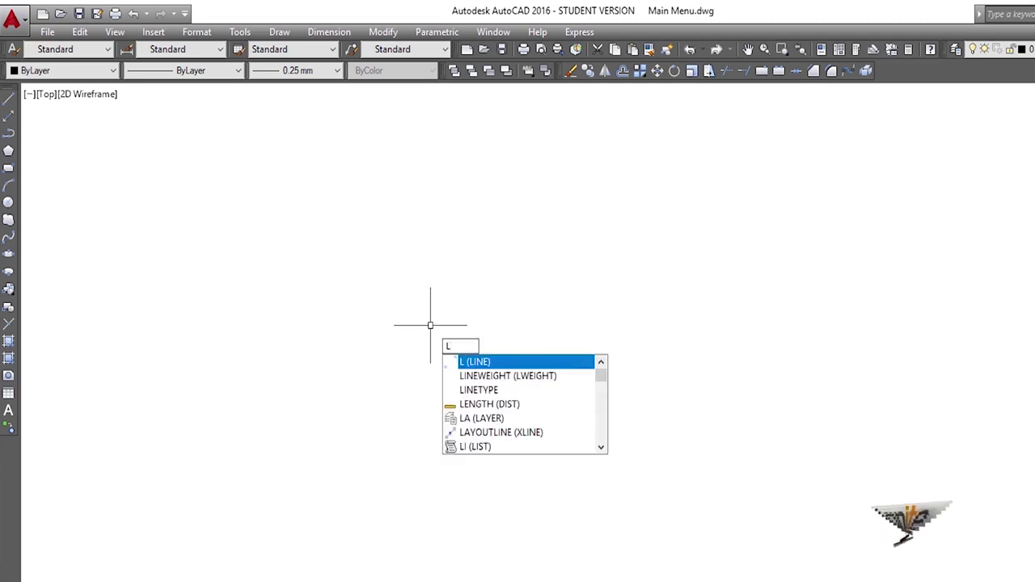
{"action": "type", "text": "W"}
{"action": "key", "text": "Return"}
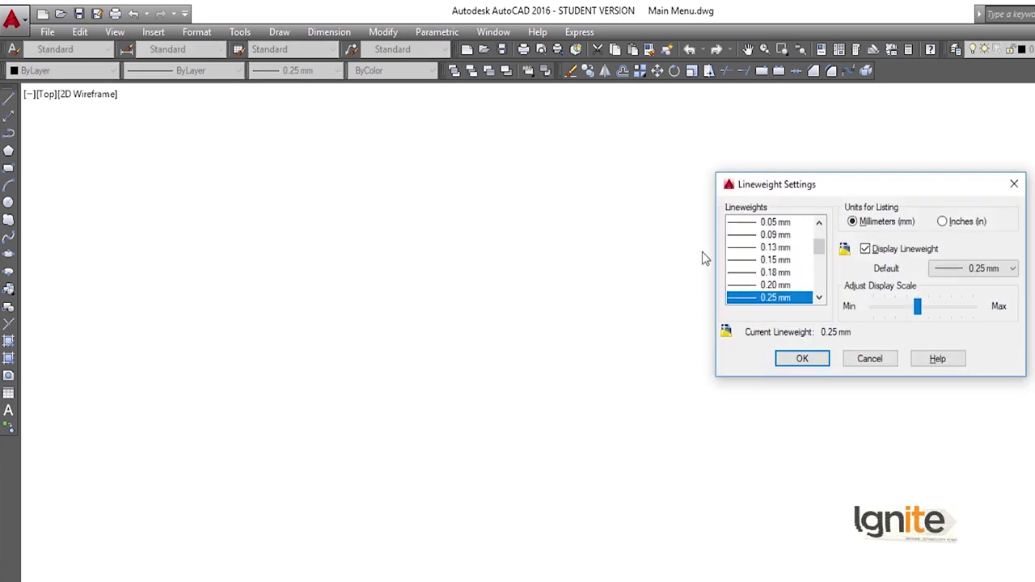
{"action": "left_click", "coordinate": [1015, 185]}
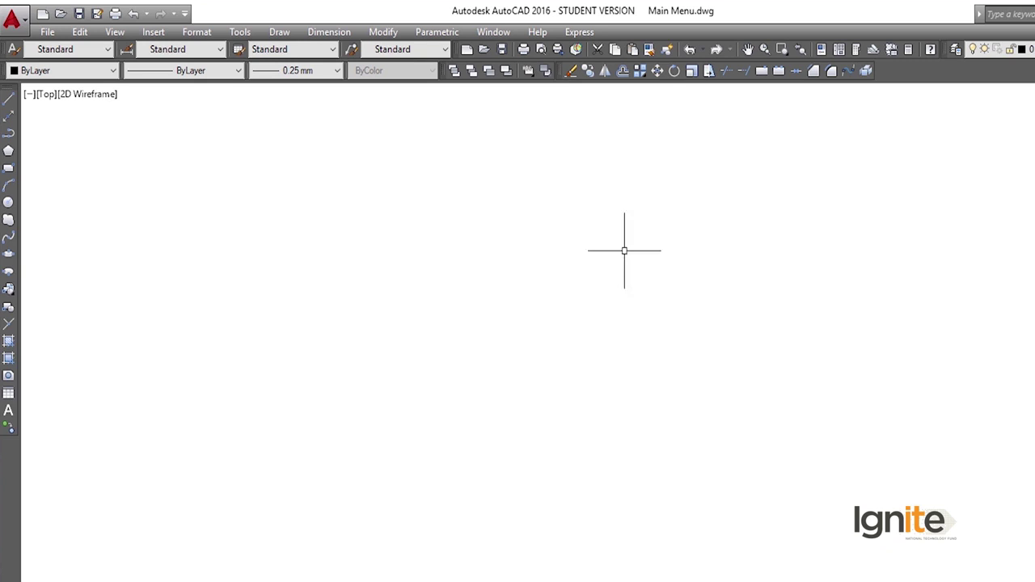
Step: Start a LINE at the left with a horizontal segment, then turn ortho off for a slanted rise
{"action": "type", "text": "L"}
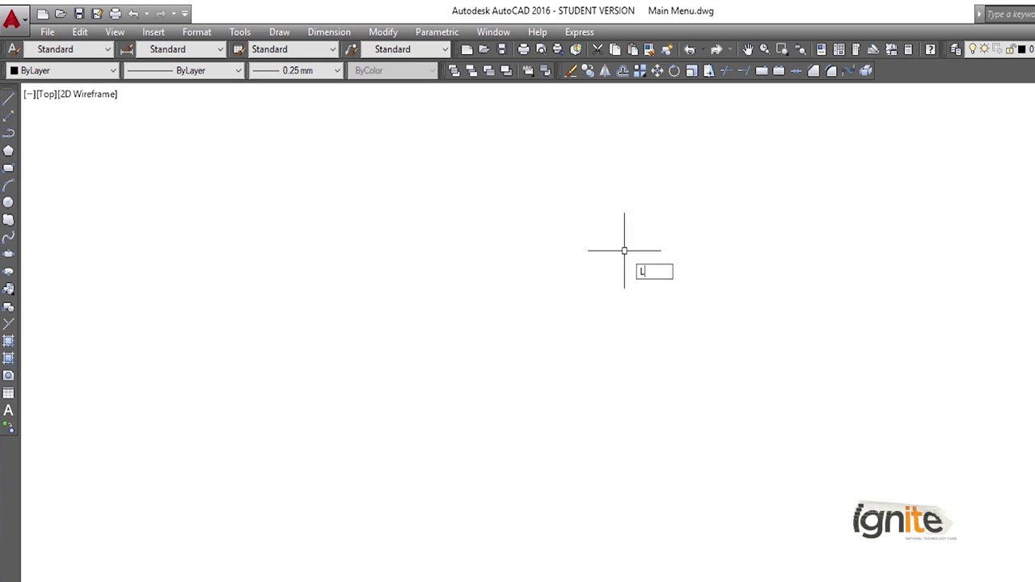
{"action": "key", "text": "Return"}
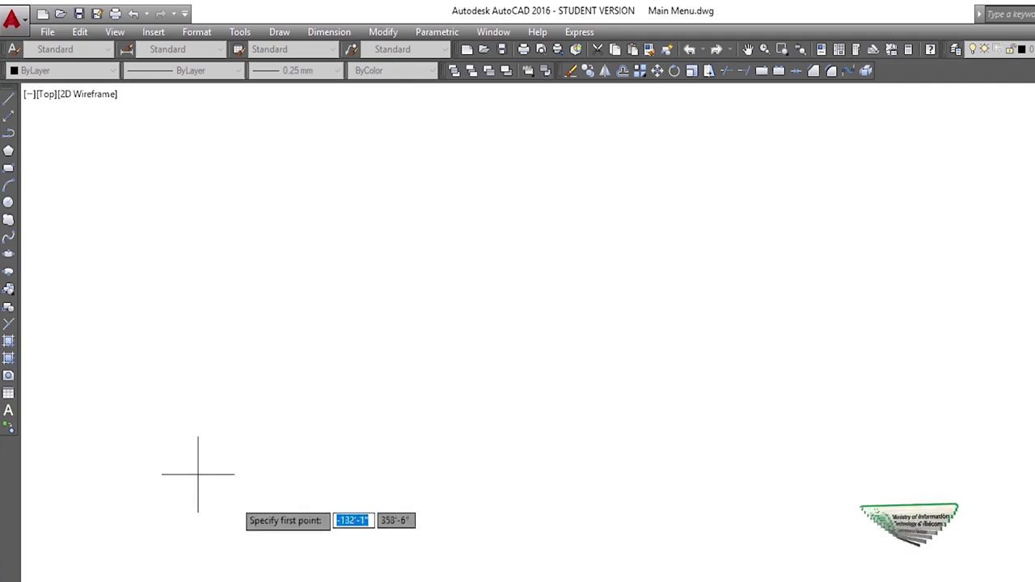
{"action": "left_click", "coordinate": [174, 364]}
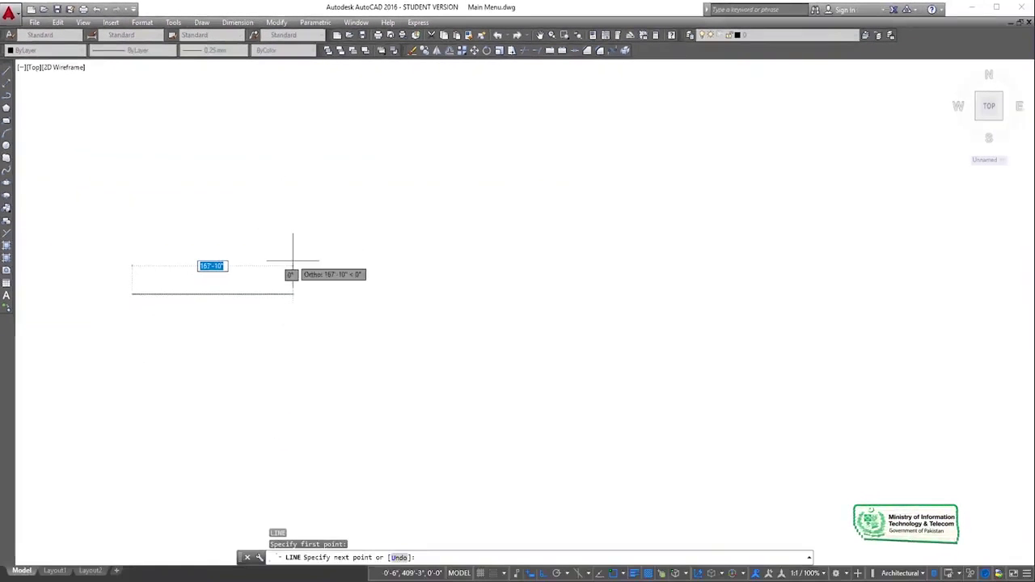
{"action": "left_click", "coordinate": [293, 263]}
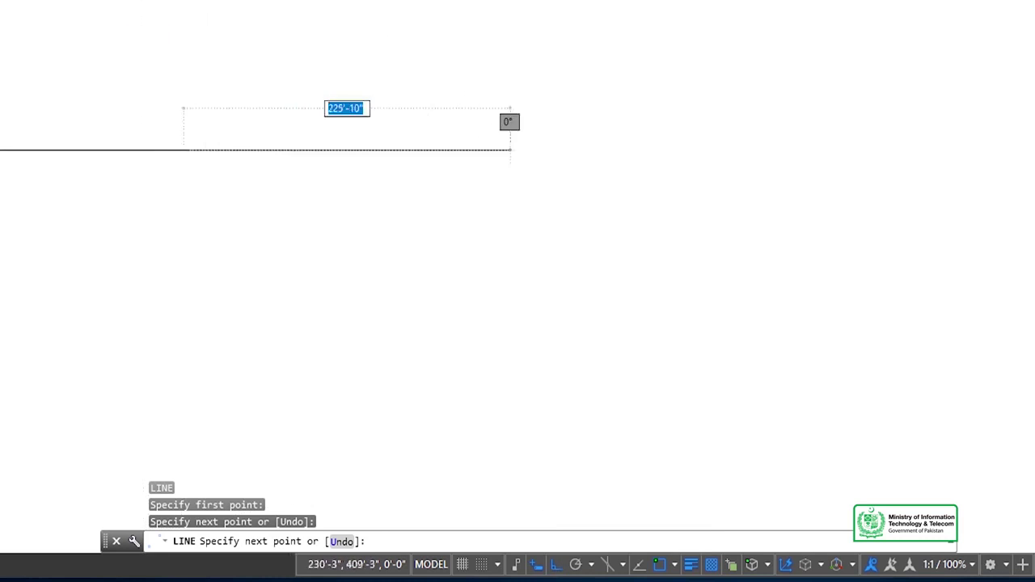
{"action": "left_click", "coordinate": [555, 566]}
{"action": "left_click", "coordinate": [310, 160]}
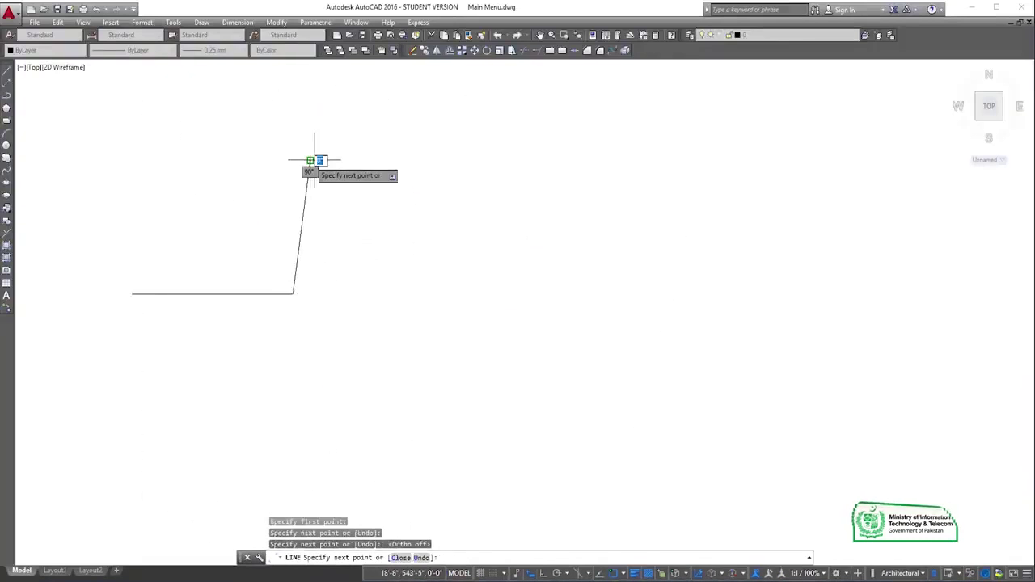
Step: Continue the zigzag through two peaks and valleys to the right, then end the line
{"action": "left_click", "coordinate": [389, 143]}
{"action": "left_click", "coordinate": [478, 226]}
{"action": "left_click", "coordinate": [421, 332]}
{"action": "left_click", "coordinate": [612, 361]}
{"action": "left_click", "coordinate": [638, 241]}
{"action": "left_click", "coordinate": [734, 192]}
{"action": "left_click", "coordinate": [858, 283]}
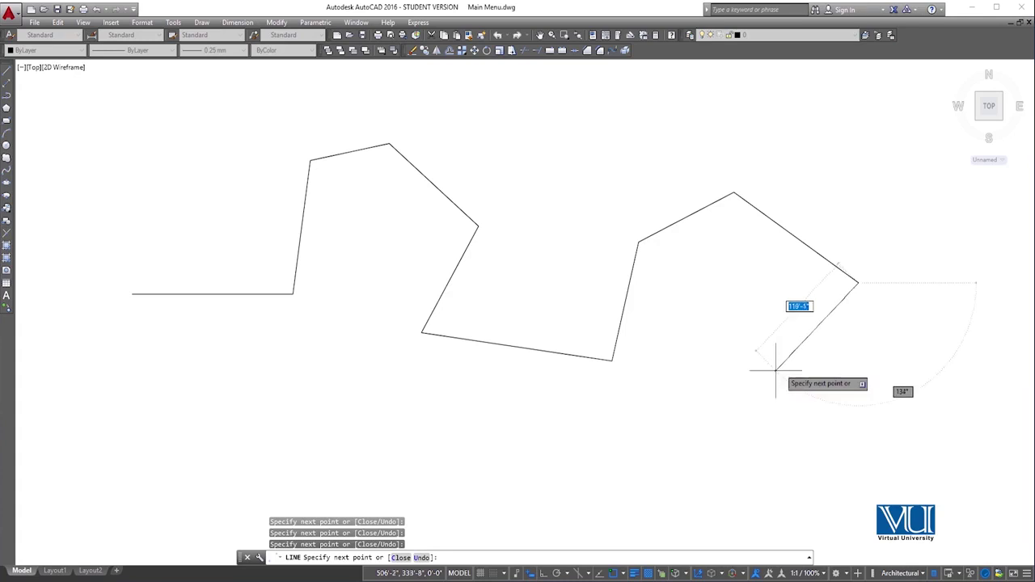
{"action": "left_click", "coordinate": [774, 372]}
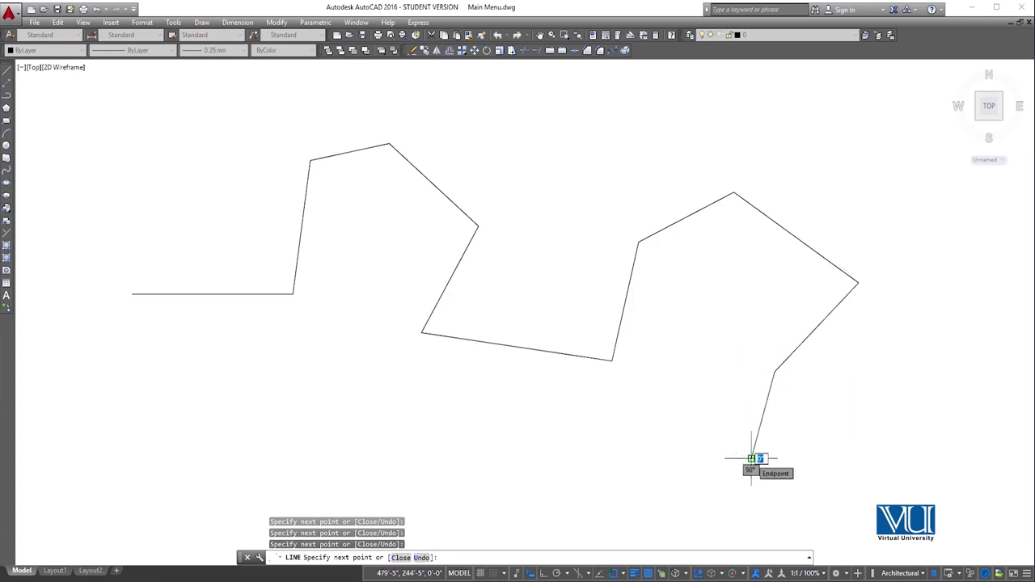
{"action": "left_click", "coordinate": [752, 458]}
{"action": "key", "text": "Return"}
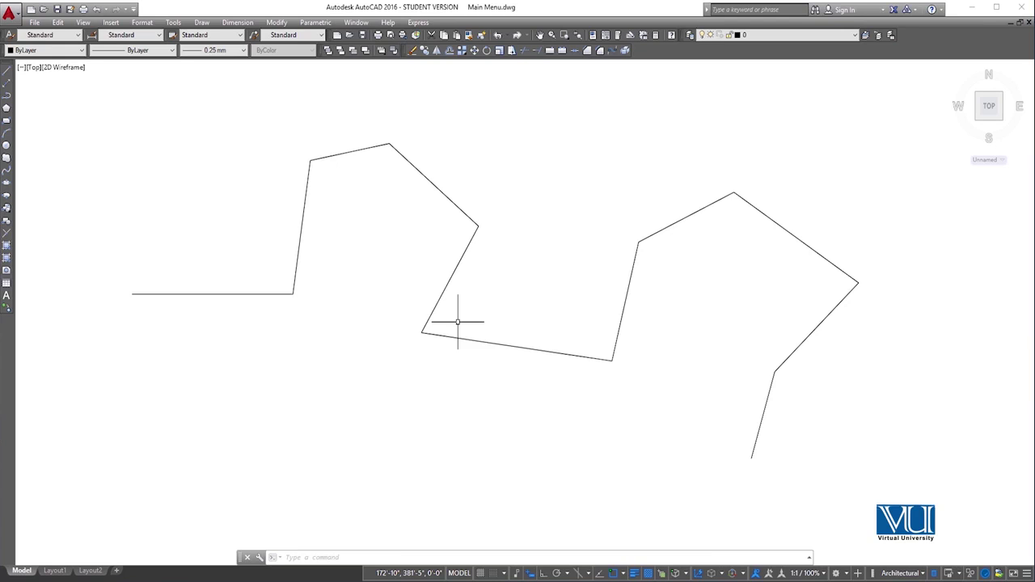
{"action": "left_click", "coordinate": [766, 397]}
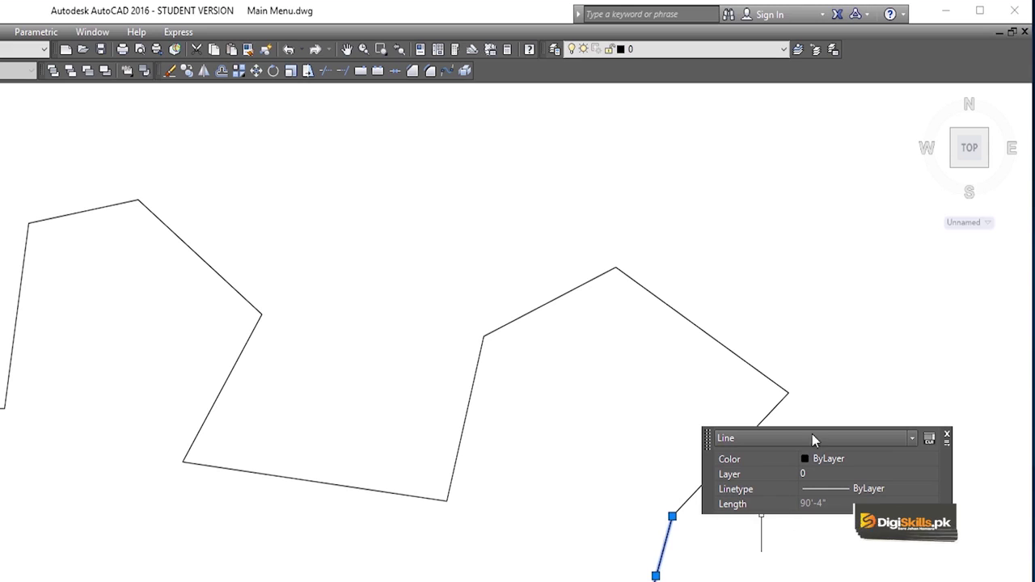
{"action": "left_click", "coordinate": [605, 169]}
{"action": "left_click", "coordinate": [514, 220]}
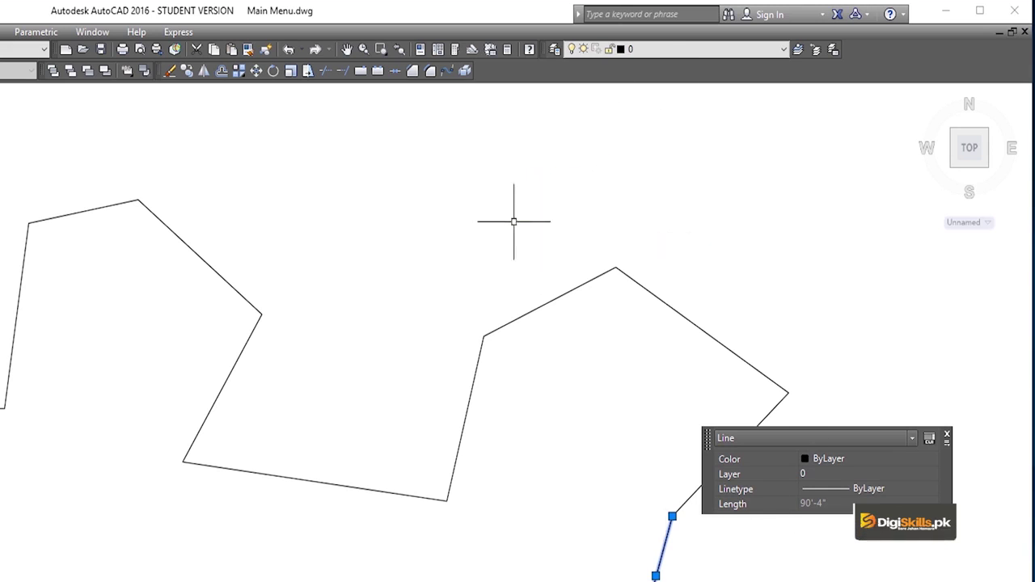
{"action": "key", "text": "Escape"}
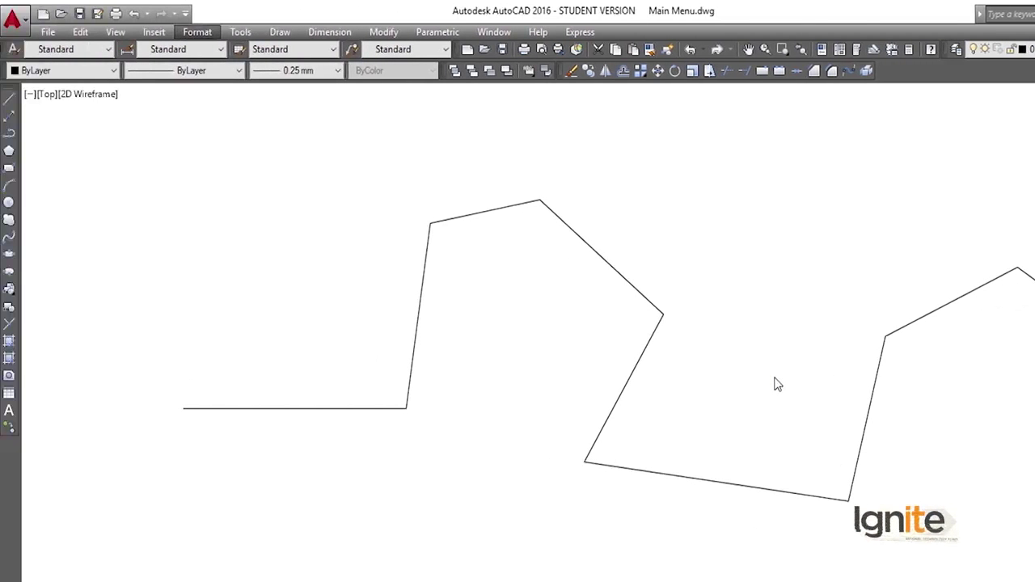
Step: Start Join with the horizontal line as source, adding the slanted, top and right edges
{"action": "left_click", "coordinate": [384, 33]}
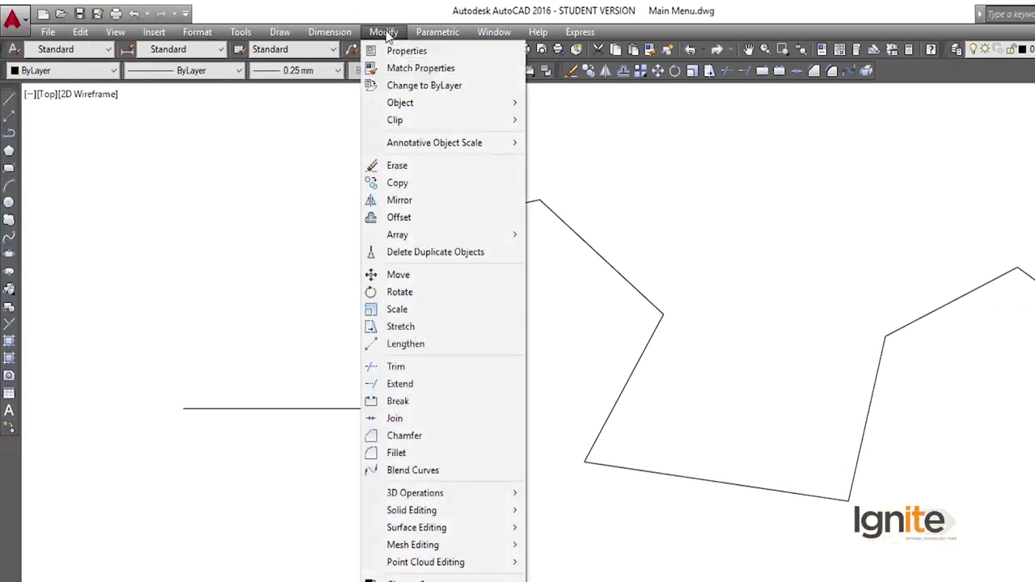
{"action": "left_click", "coordinate": [393, 422]}
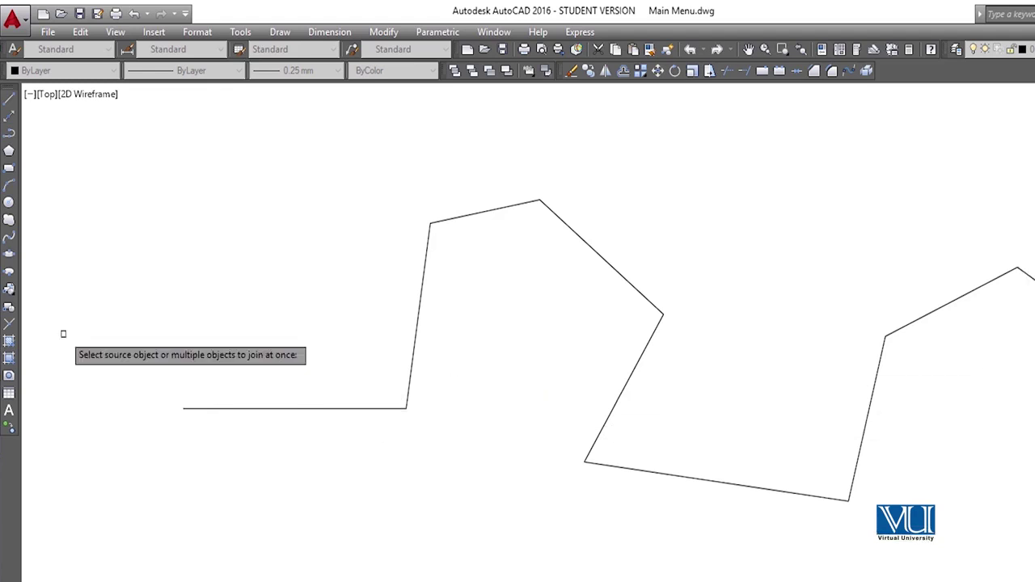
{"action": "left_click", "coordinate": [278, 407]}
{"action": "left_click", "coordinate": [417, 304]}
{"action": "left_click", "coordinate": [466, 217]}
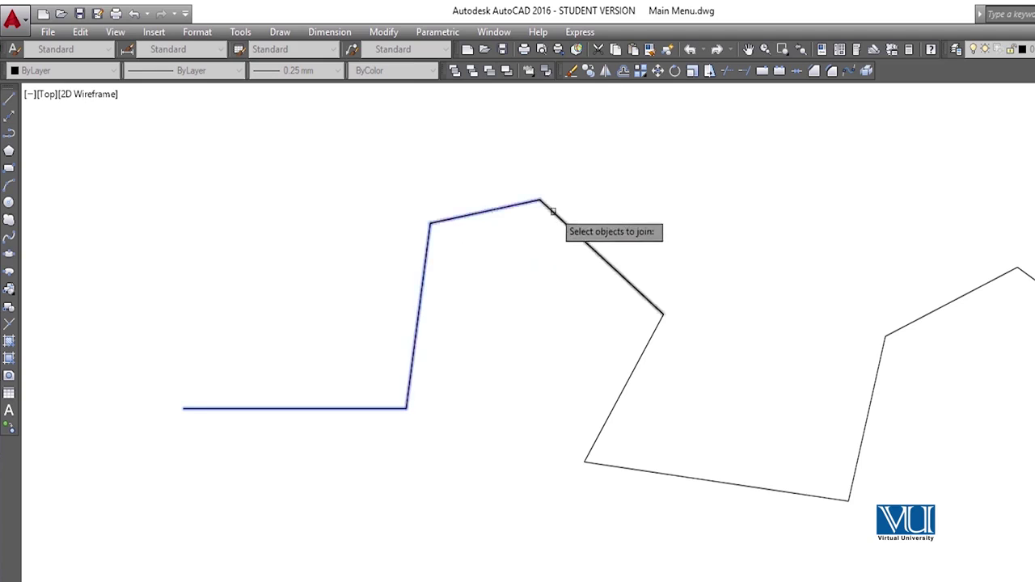
{"action": "left_click", "coordinate": [580, 234]}
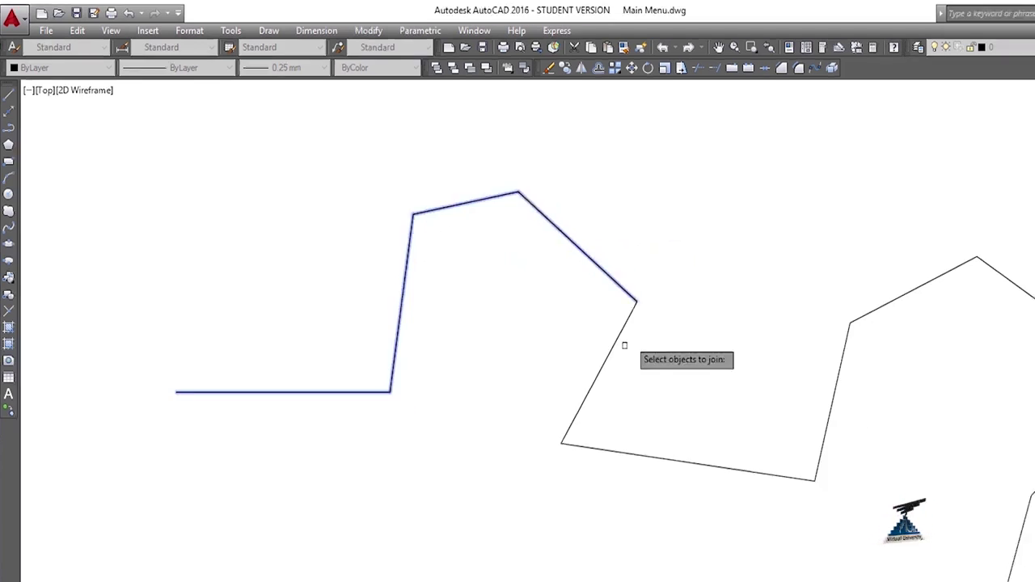
Step: Add the remaining zigzag segments, merging all eleven lines into one polyline, and select it
{"action": "left_click", "coordinate": [623, 390]}
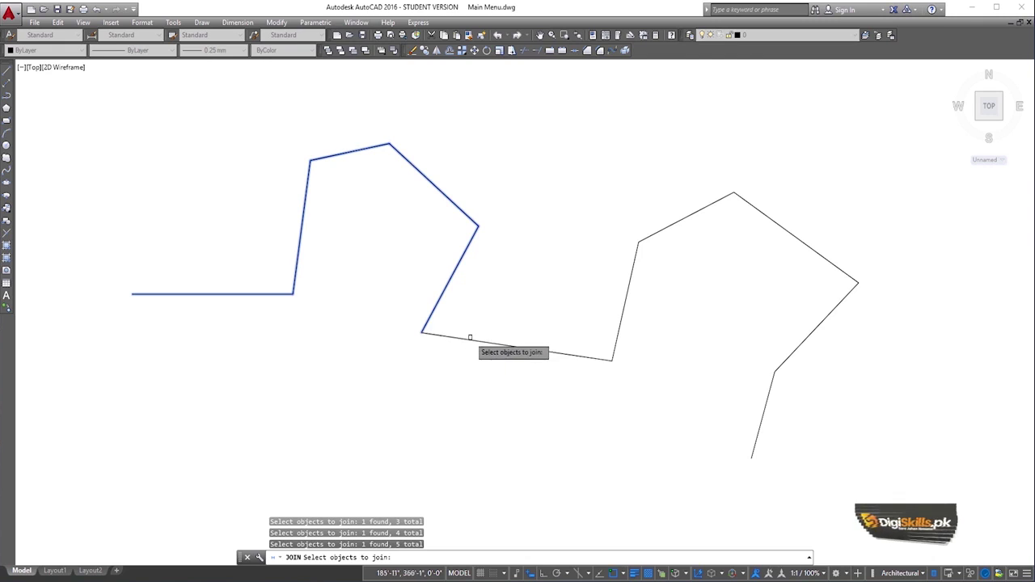
{"action": "left_click", "coordinate": [475, 340]}
{"action": "left_click", "coordinate": [627, 292]}
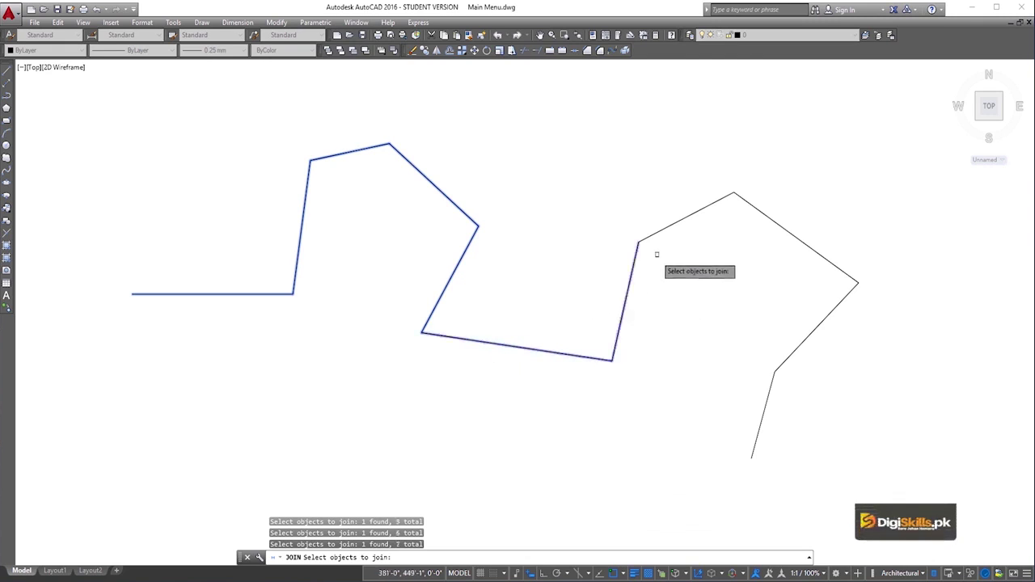
{"action": "left_click", "coordinate": [669, 226]}
{"action": "left_click", "coordinate": [762, 212]}
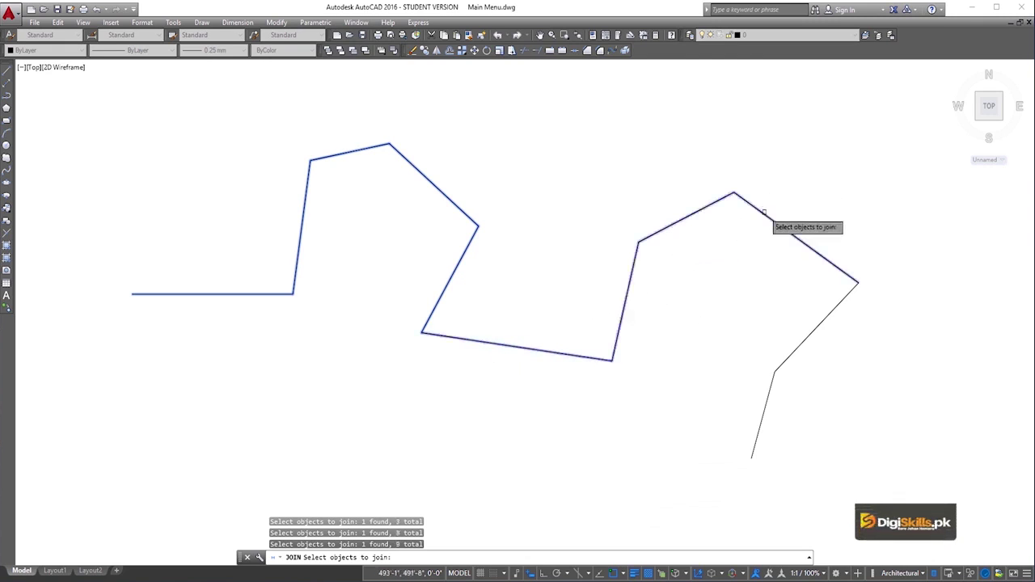
{"action": "left_click", "coordinate": [807, 337]}
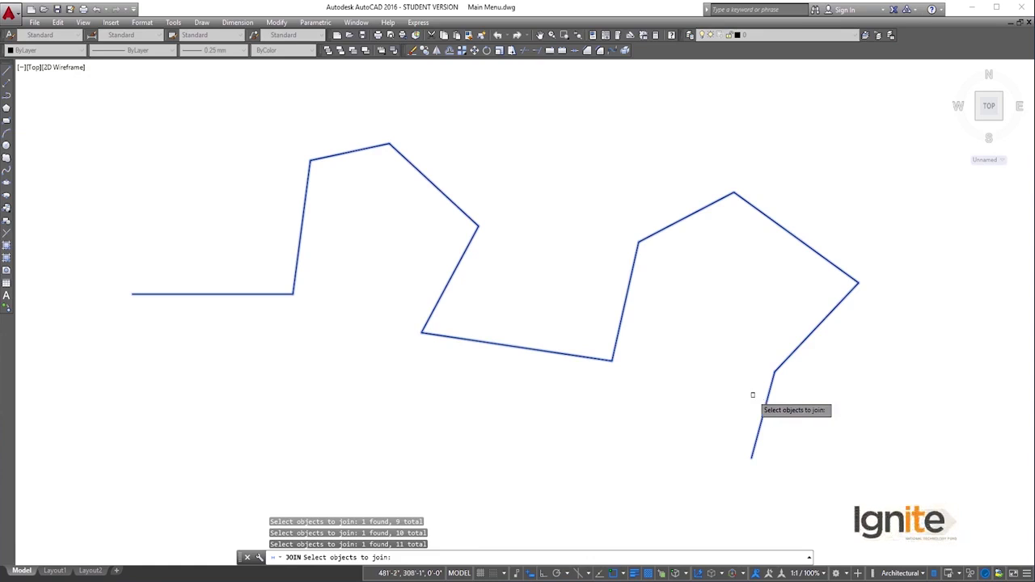
{"action": "key", "text": "Return"}
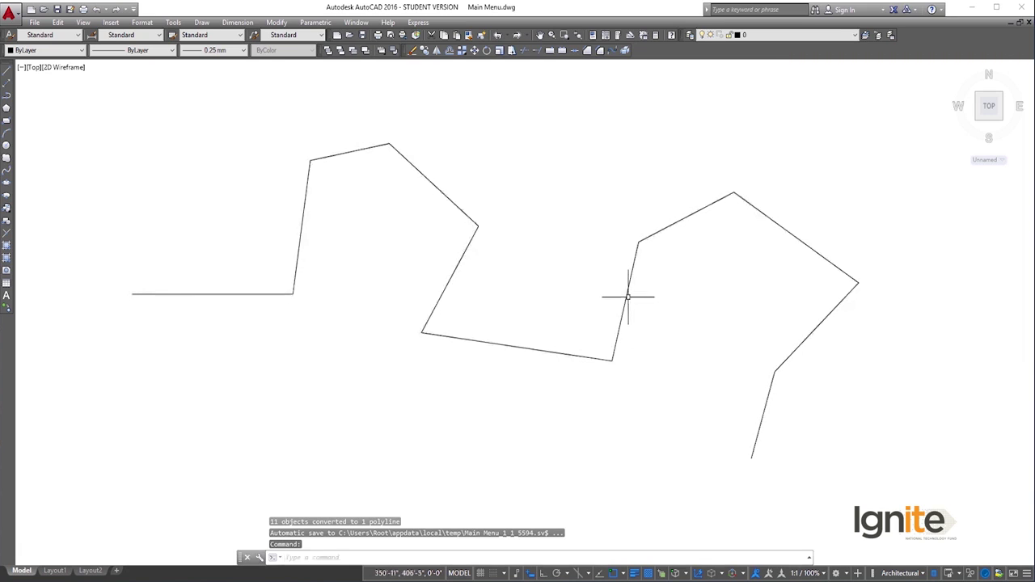
{"action": "left_click", "coordinate": [628, 297]}
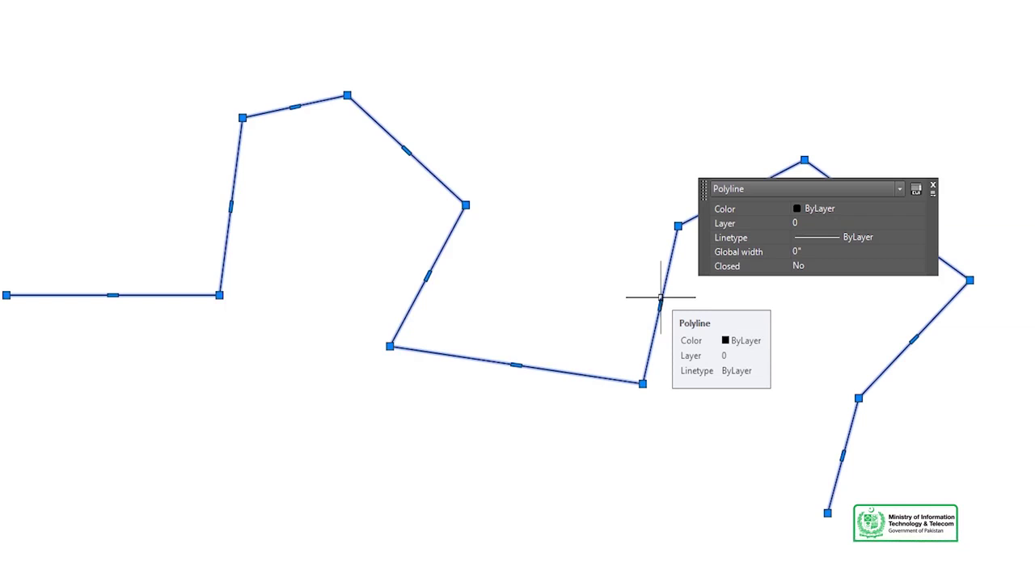
Step: Draw a new chain of five connected line segments above the polyline
{"action": "key", "text": "Escape"}
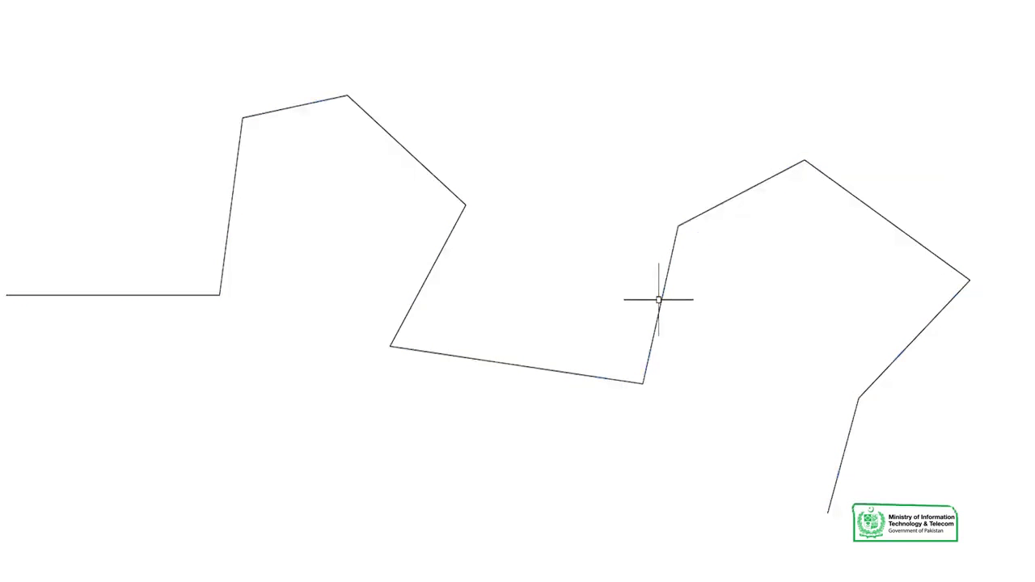
{"action": "type", "text": "l"}
{"action": "key", "text": "Return"}
{"action": "left_click", "coordinate": [533, 170]}
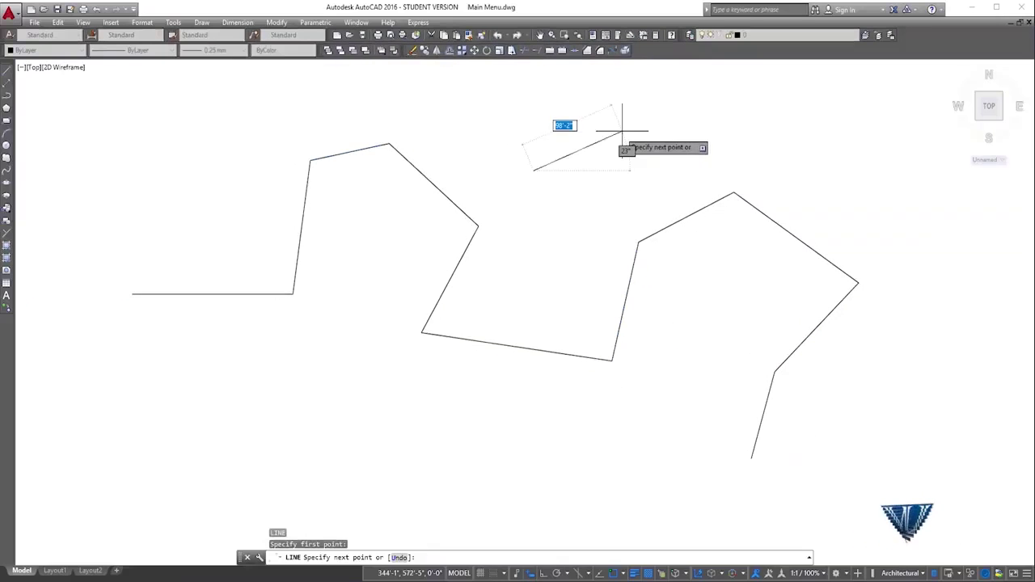
{"action": "left_click", "coordinate": [623, 131]}
{"action": "left_click", "coordinate": [641, 179]}
{"action": "left_click", "coordinate": [703, 132]}
{"action": "left_click", "coordinate": [891, 180]}
{"action": "left_click", "coordinate": [883, 240]}
{"action": "key", "text": "Return"}
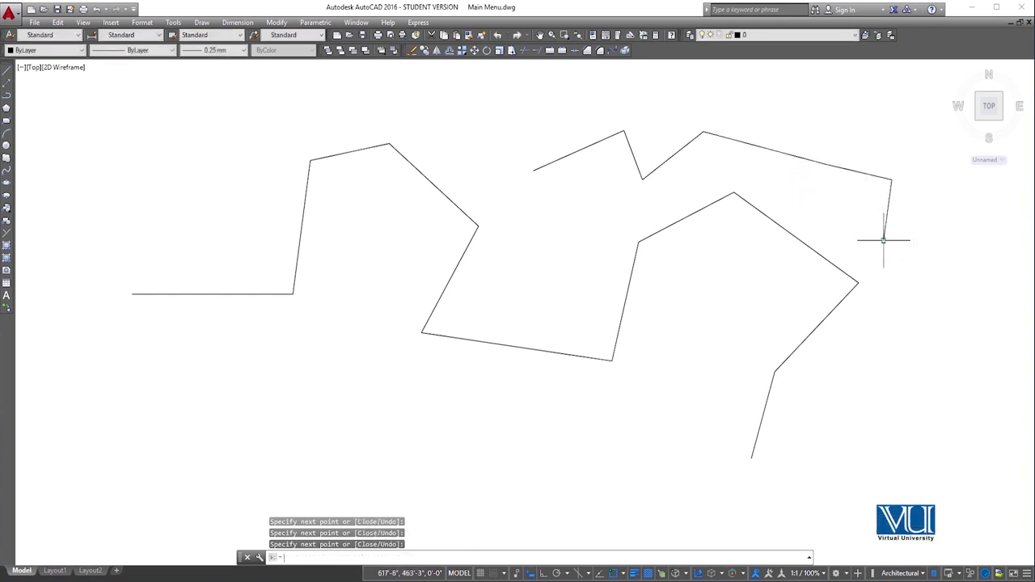
{"action": "type", "text": "J"}
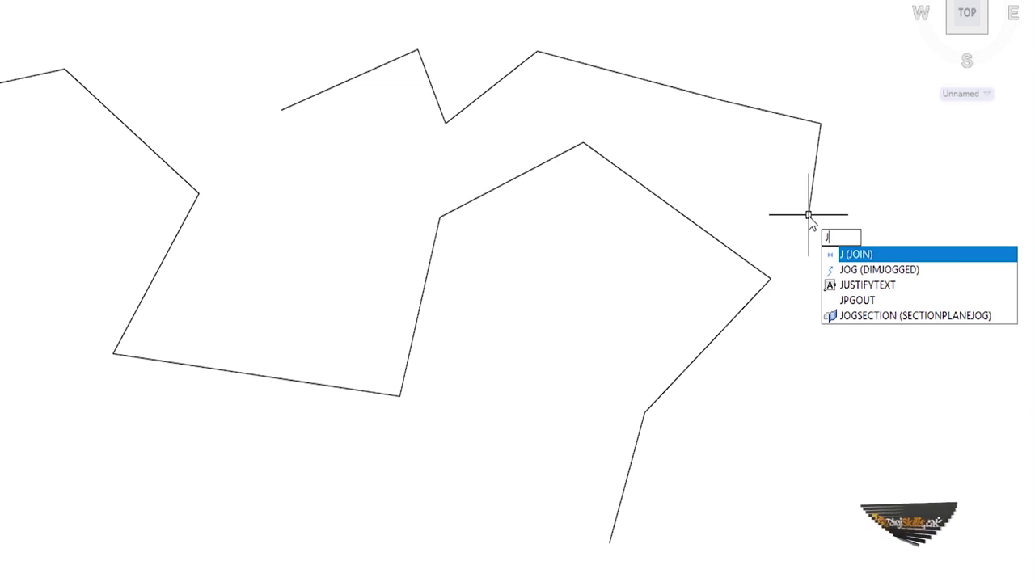
Step: Join the first two sloped segments of the upper zigzag into one polyline
{"action": "key", "text": "Return"}
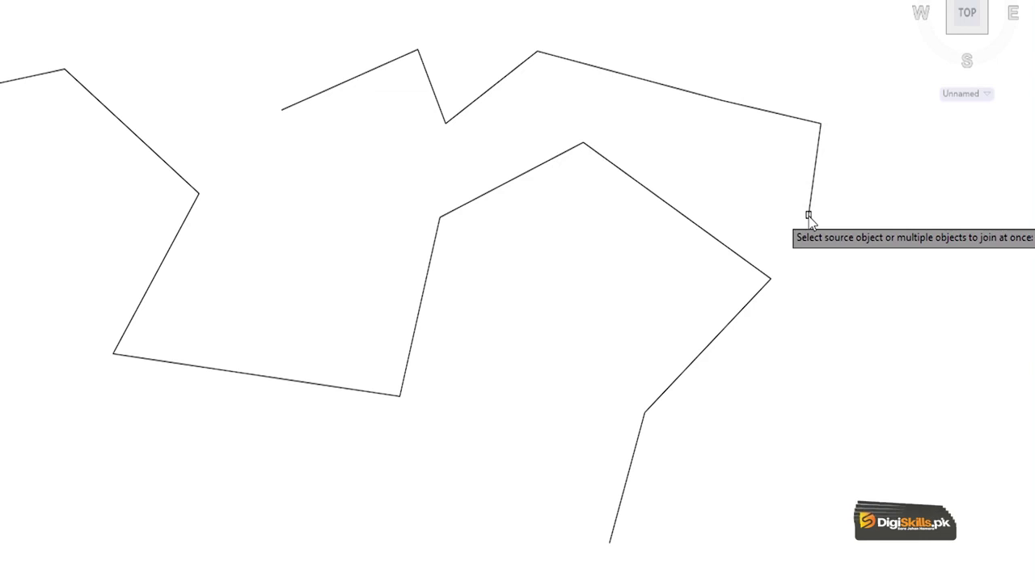
{"action": "left_click", "coordinate": [509, 171]}
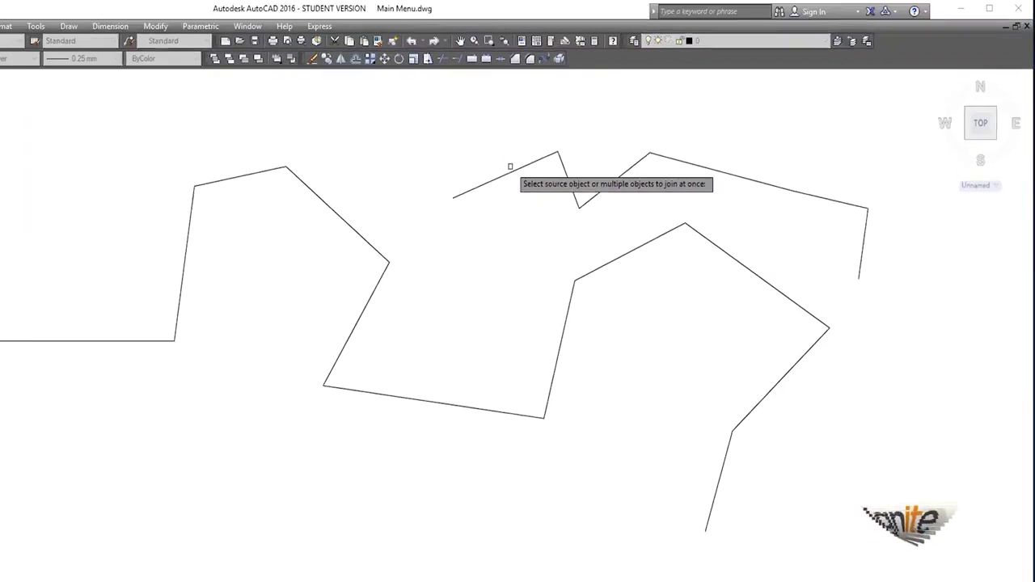
{"action": "left_click", "coordinate": [566, 184]}
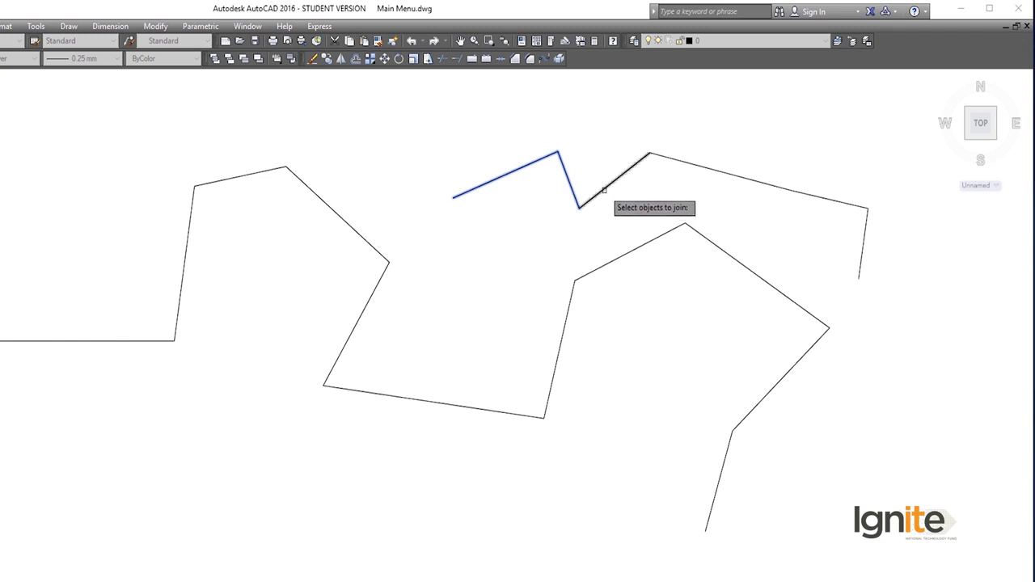
{"action": "key", "text": "Return"}
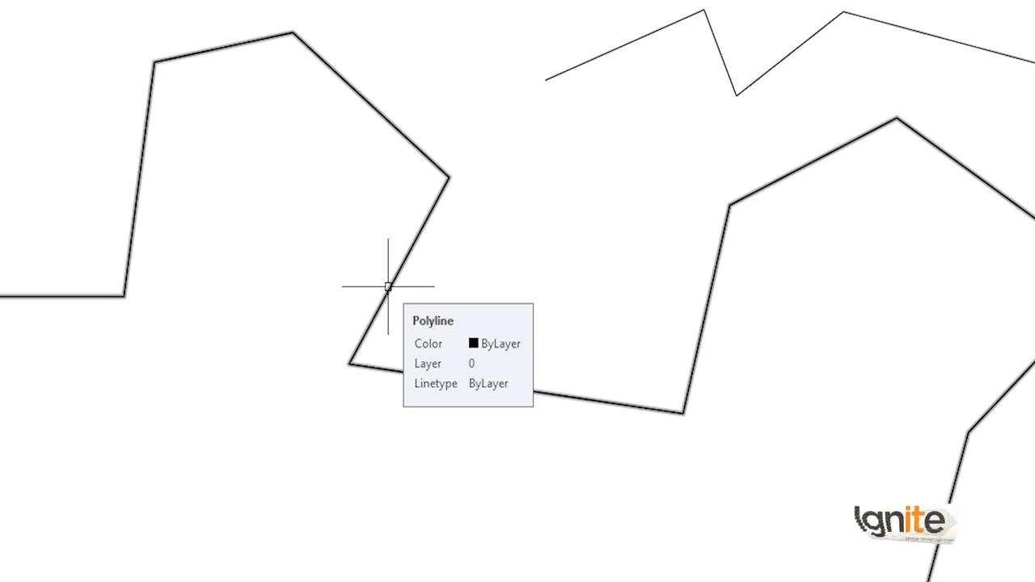
Step: Explode the long wide zigzag polyline with EXPLODE
{"action": "type", "text": "E"}
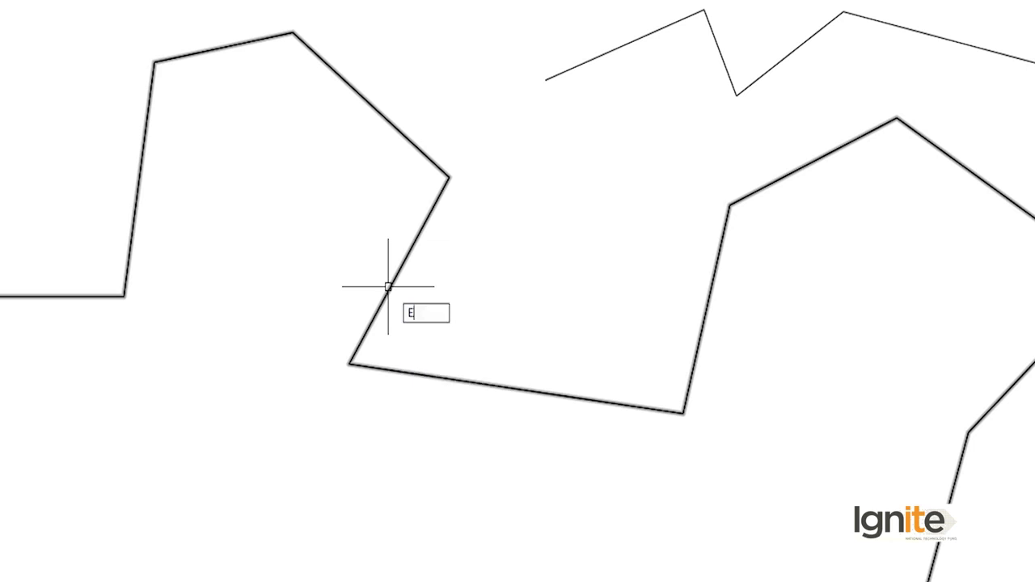
{"action": "type", "text": "X"}
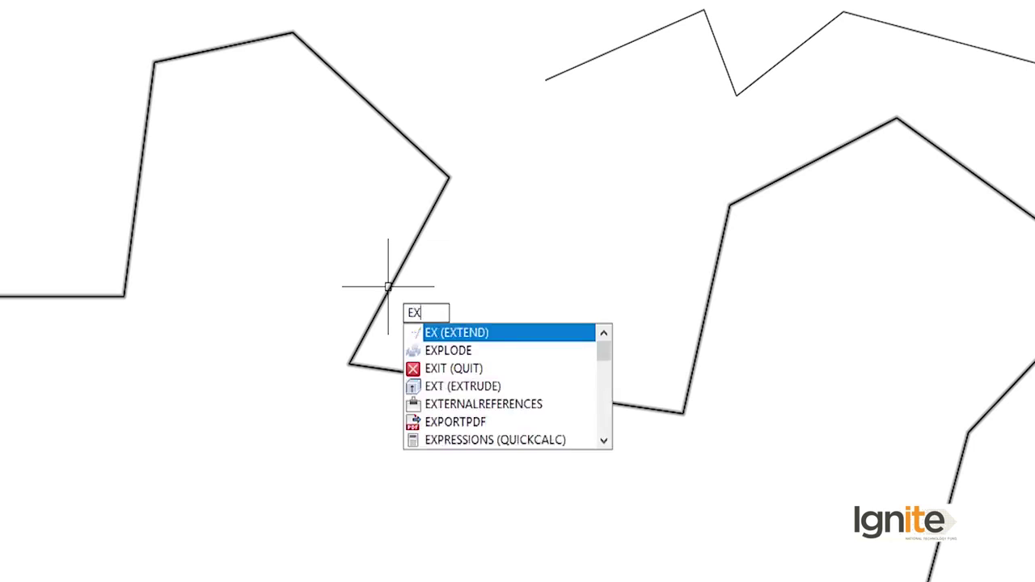
{"action": "type", "text": "PLODE"}
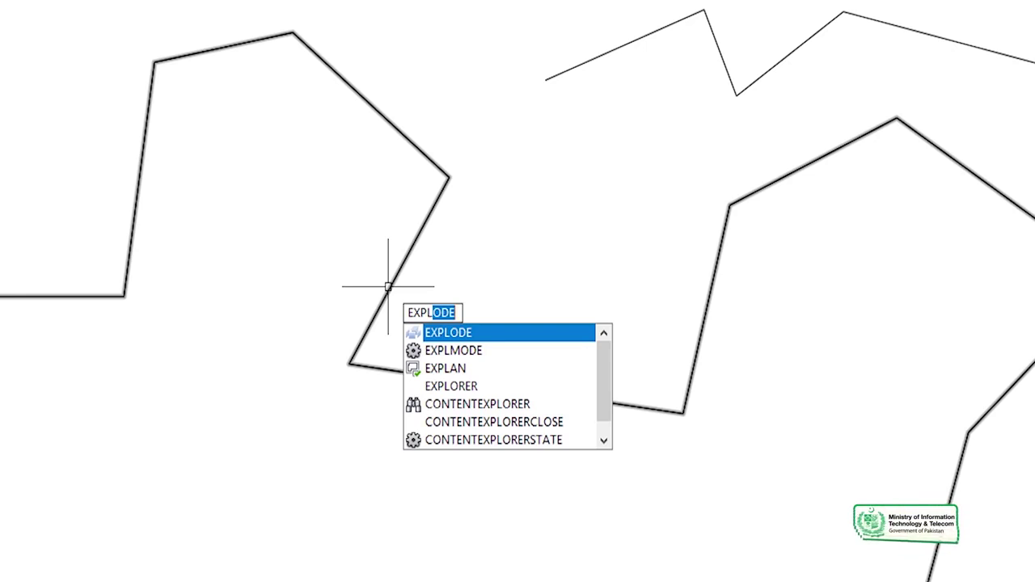
{"action": "key", "text": "Return"}
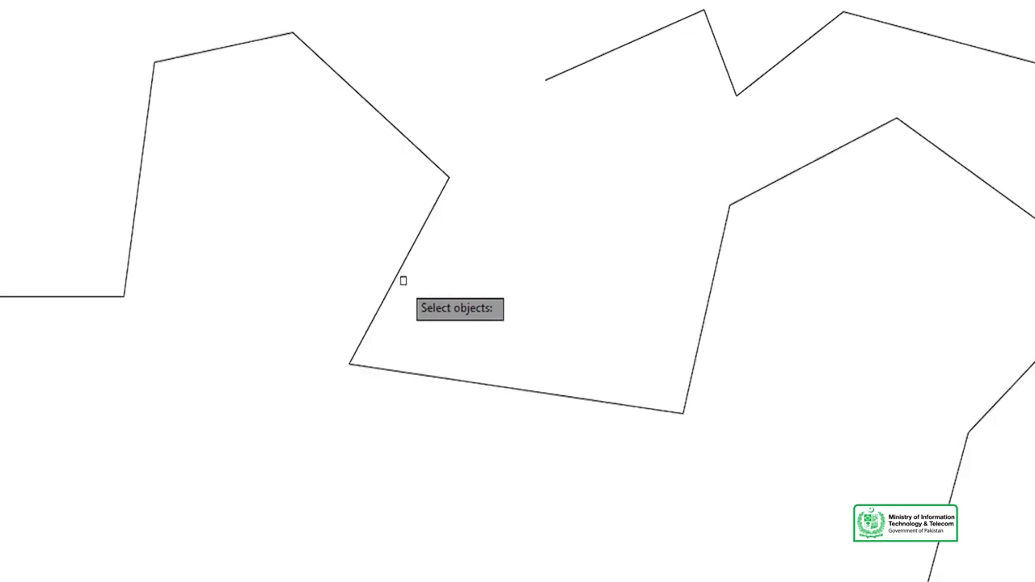
{"action": "left_click", "coordinate": [448, 279]}
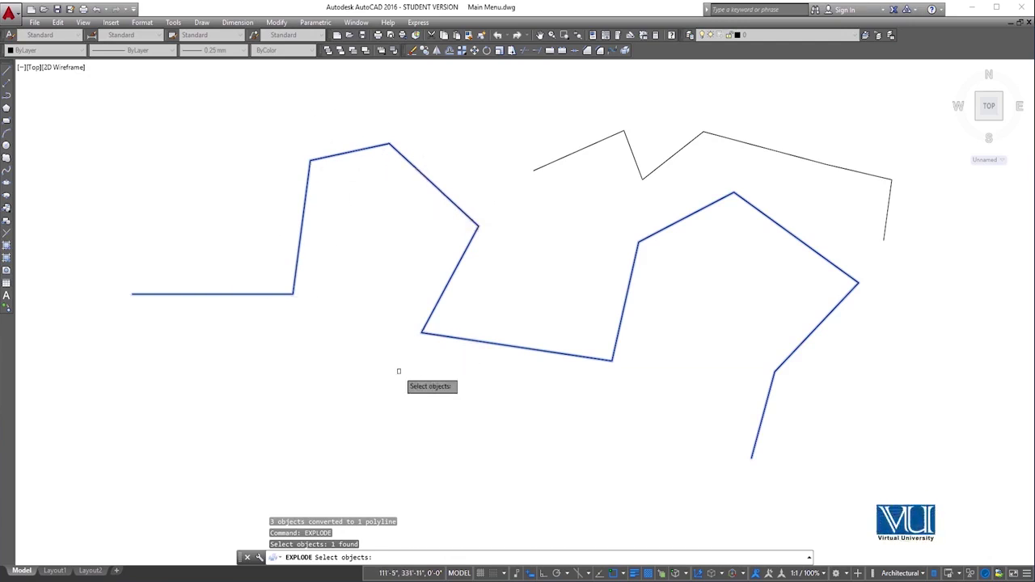
{"action": "key", "text": "Return"}
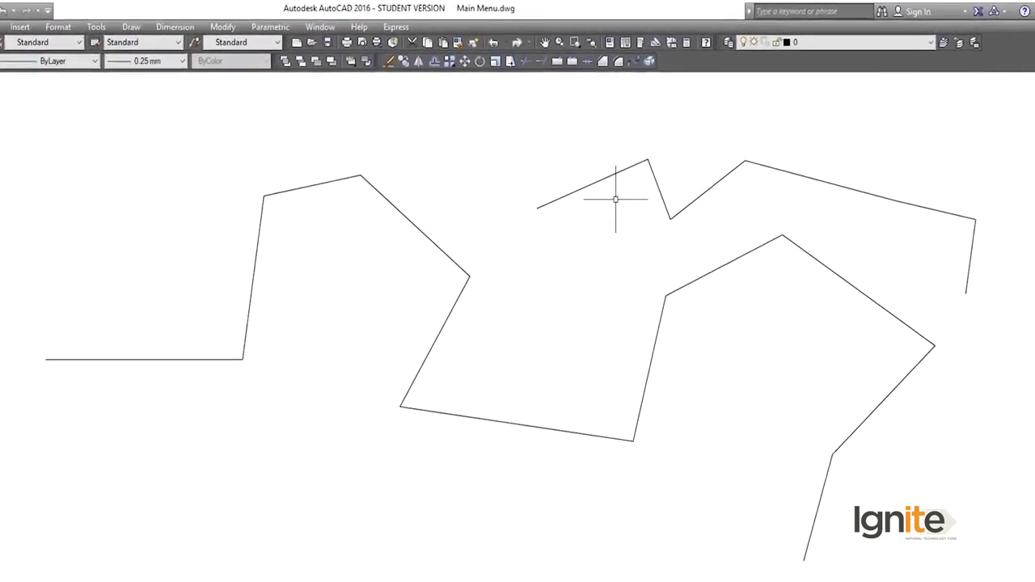
Step: Explode the upper joined zigzag with X back into separate thin lines
{"action": "type", "text": "x"}
{"action": "key", "text": "Return"}
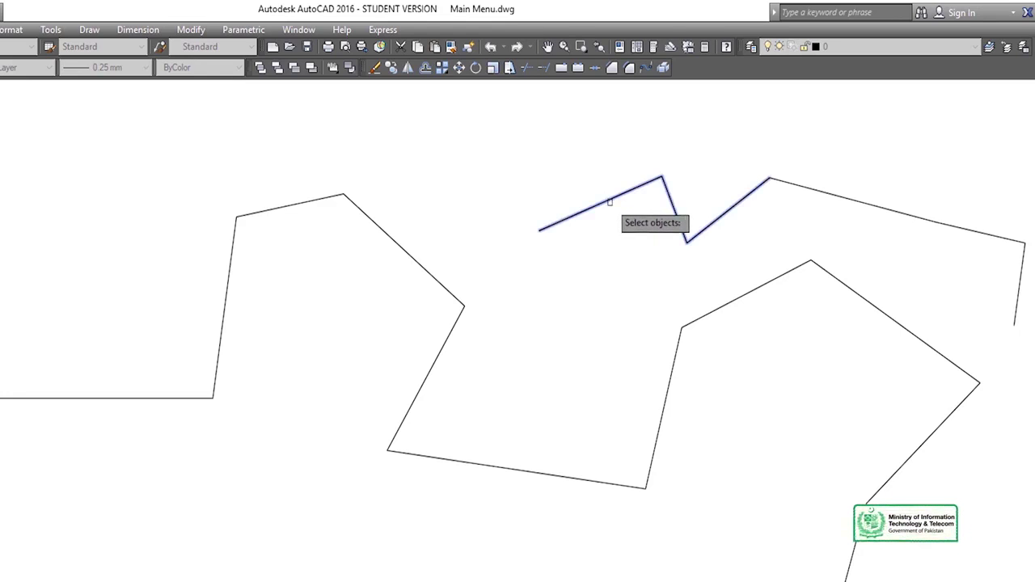
{"action": "left_click", "coordinate": [610, 203]}
{"action": "key", "text": "Return"}
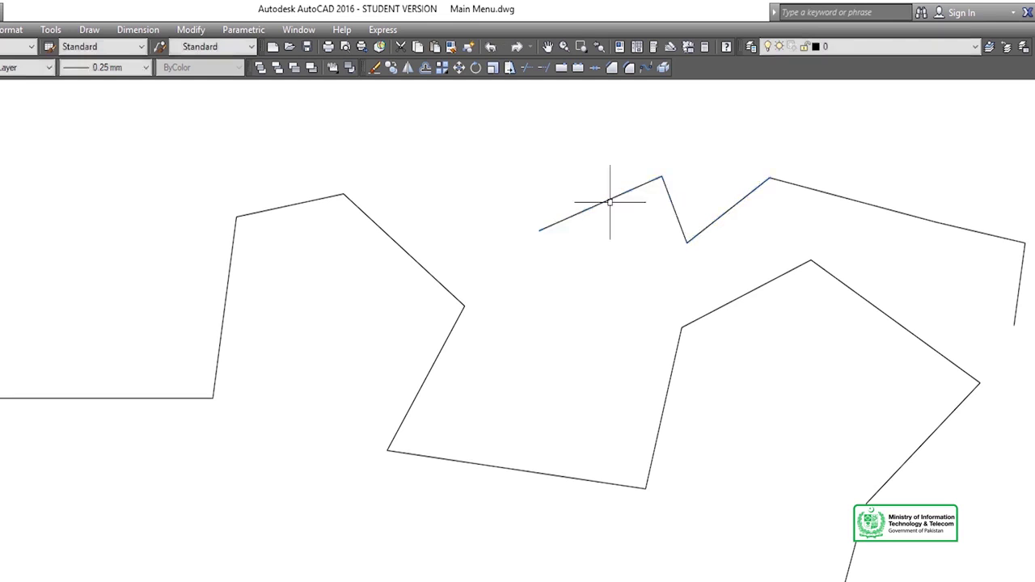